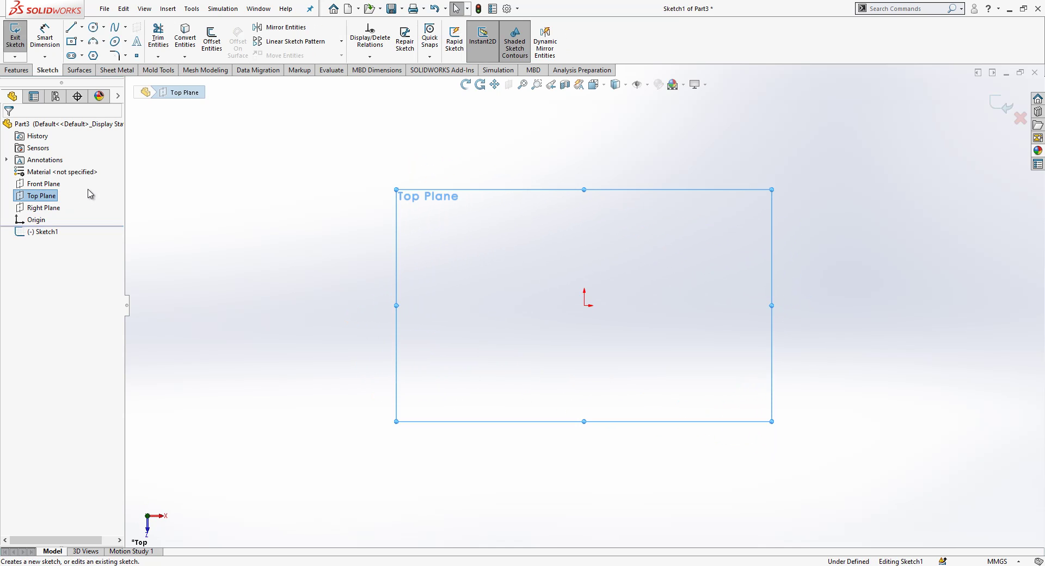
Draw a centre rectangle from the origin and dimension its width to 200
left_click(70, 43)
left_click(584, 306)
left_click(753, 218)
left_click(40, 46)
left_click(474, 218)
left_click(501, 178)
type("200")
key("Return")
Dimension the rectangle's height to 125 and exit the sketch
left_click(385, 266)
left_click(415, 281)
left_click(395, 277)
type("125")
key("Return")
left_click(396, 271)
left_click(1004, 105)
Convert the rectangle sketch into a Base Flange plate
left_click(27, 41)
left_click_drag(55, 230, 23, 229)
left_click(9, 127)
Edit Sheet-Metal1 so it overrides the default bend parameters
left_click(7, 255)
left_click(55, 268)
left_click(56, 234)
left_click(54, 196)
left_click(9, 128)
left_click(143, 28)
Add 70 mm edge flanges on the plate's front, right and back edges
left_click(274, 357)
left_click(796, 434)
left_click(822, 305)
type("70")
key("Return")
left_click(8, 127)
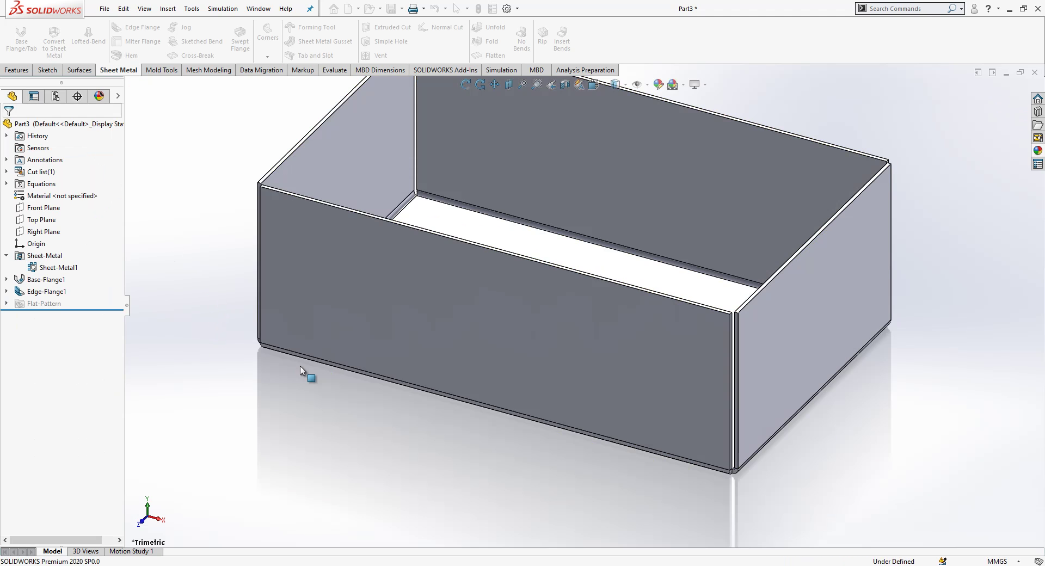
Start a Closed Corner and pick the first two corners' flange faces
scroll(695, 346, "down", 6)
left_click(269, 34)
left_click(284, 77)
left_click(681, 334)
left_click(94, 203)
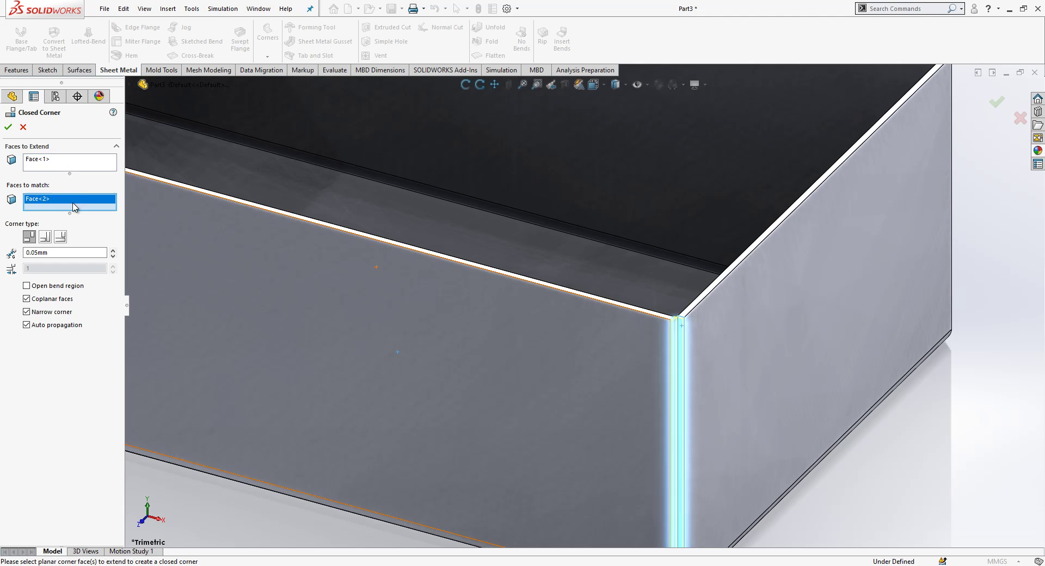
left_click(81, 169)
scroll(626, 354, "down", 5)
key("f")
scroll(297, 221, "down", 5)
left_click(409, 257)
Add the back-right and back-left corner flange faces to the Closed Corner
scroll(438, 313, "up", 8)
scroll(536, 230, "up", 2)
scroll(694, 215, "down", 10)
left_click(685, 220)
scroll(762, 249, "up", 5)
scroll(276, 191, "up", 6)
scroll(370, 217, "down", 8)
mouse_move(381, 238)
middle_mouse_down()
mouse_move(430, 217)
mouse_move(554, 299)
mouse_move(383, 241)
middle_mouse_up()
left_click(376, 234)
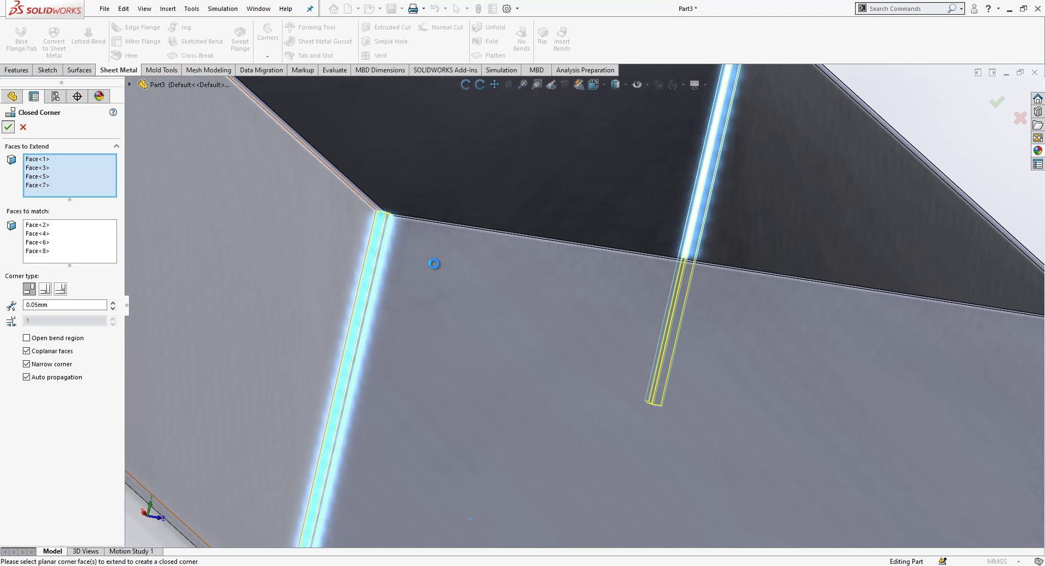
Orbit and zoom around the box to inspect the closed corners
scroll(434, 263, "up", 5)
middle_click_drag(434, 264, 420, 318)
scroll(659, 431, "down", 6)
scroll(601, 400, "up", 3)
scroll(590, 191, "down", 3)
scroll(599, 206, "down", 3)
scroll(590, 294, "up", 8)
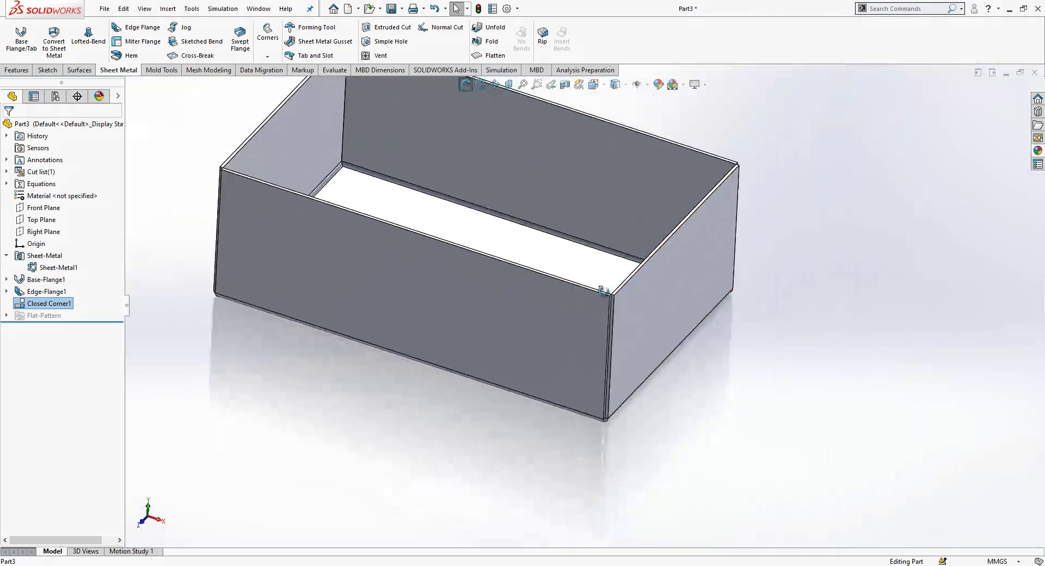
middle_click_drag(603, 290, 658, 309)
scroll(668, 164, "down", 3)
middle_click_drag(668, 165, 652, 199)
scroll(560, 208, "up", 3)
middle_click_drag(559, 208, 583, 228)
scroll(588, 229, "down", 5)
Add edge flanges along two top edges of the box walls
left_click(127, 29)
left_click(604, 350)
left_click(150, 151)
scroll(512, 235, "up", 3)
scroll(513, 234, "down", 1)
left_click(8, 127)
Orbit the box and select the new return flange face
middle_click_drag(602, 171, 553, 235)
scroll(553, 235, "down", 3)
left_click(625, 312)
Start a sketch on the left return flange face, viewed normal to it
left_click(722, 279)
left_click(44, 74)
left_click(348, 227)
left_click(392, 192)
left_click(81, 27)
left_click(90, 34)
left_click(81, 42)
left_click(107, 55)
scroll(582, 430, "down", 8)
Draw a corner rectangle on the flange and dimension its width to 8
left_click(604, 334)
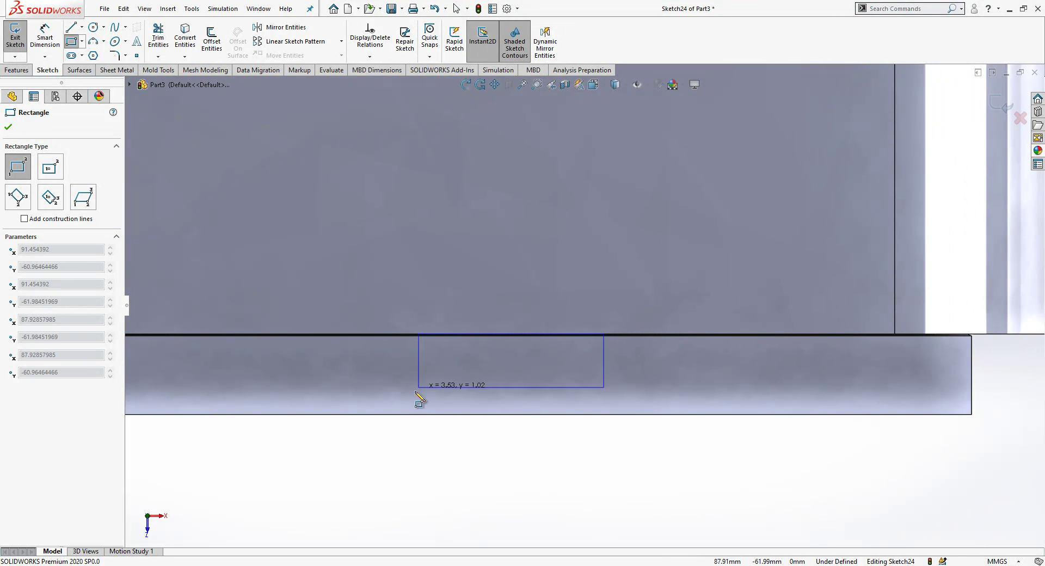
left_click(173, 414)
scroll(443, 423, "up", 4)
scroll(604, 299, "down", 2)
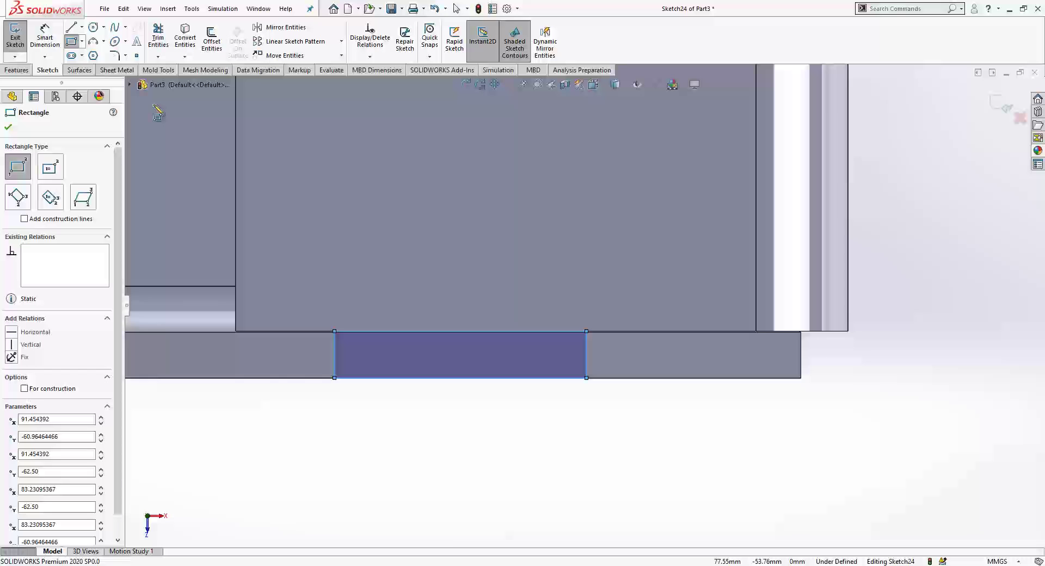
left_click(42, 39)
left_click(392, 332)
left_click(378, 282)
type("8")
key("Return")
Dimension the rectangle 5 mm from the flange edge
left_click(335, 347)
left_click(236, 309)
left_click(261, 297)
type("5")
key("Return")
scroll(419, 310, "up", 10)
scroll(574, 87, "down", 3)
Draw a horizontal construction line from the origin to the part's right edge
key("l")
left_click(325, 300)
left_click(613, 300)
key("Escape")
left_click(602, 300)
left_click(637, 272)
scroll(641, 300, "up", 2)
Draw a vertical construction line from the origin to the top edge
left_click(405, 302)
double_click(405, 175)
key("Escape")
left_click(404, 186)
left_click(406, 137)
Mirror the rectangle about the horizontal, then both rectangles about the vertical centre line
left_click(280, 27)
left_click_drag(693, 349, 523, 468)
left_click(60, 287)
left_click(435, 302)
left_click_drag(690, 135, 515, 476)
left_click(82, 332)
left_click(404, 250)
key("Return")
Switch to isometric view and begin an Extruded Cut of the four rectangles
key("ctrl+7")
scroll(566, 340, "down", 5)
scroll(544, 353, "down", 3)
left_click(8, 128)
left_click(16, 71)
left_click(159, 36)
type("1.")
Apply a 1.51 mm blind depth to the rectangular cuts
key("Return")
scroll(594, 302, "up", 2)
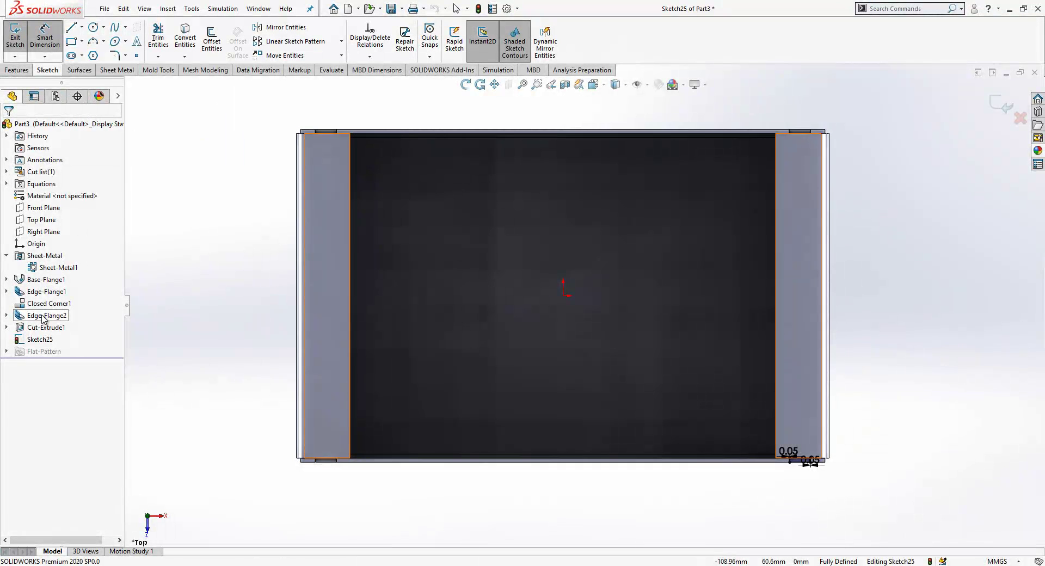
Convert both sketch centerlines to construction geometry and hide Sketch24
left_click(6, 327)
left_click(47, 340)
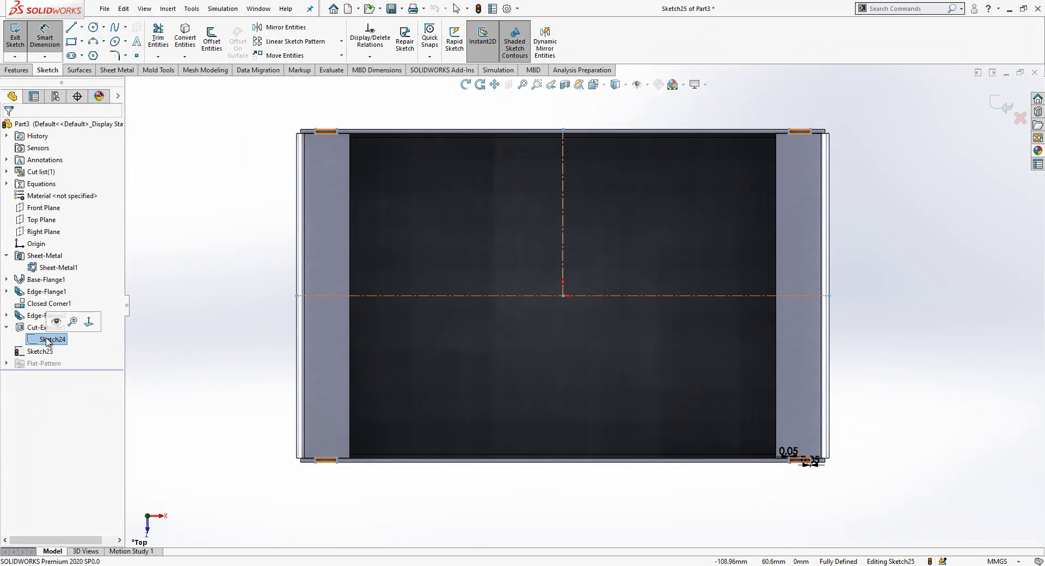
left_click(561, 265)
key("Escape")
key("Escape")
left_click(599, 296)
left_click(563, 270, "ctrl")
left_click(185, 34)
left_click_drag(630, 351, 581, 298)
left_click_drag(520, 261, 520, 260)
left_click(600, 227)
left_click(52, 340)
left_click(53, 328)
Mirror the four notch lines about the horizontal centerline
left_click(267, 30)
left_click_drag(842, 420, 686, 528)
left_click(85, 288)
left_click(591, 310)
right_click(591, 318)
Mirror the notch lines again about the vertical centerline and confirm
left_click_drag(871, 102, 707, 522)
left_click(599, 308)
left_click(85, 322)
left_click(516, 227)
key("Return")
middle_click_drag(756, 414, 678, 317)
scroll(677, 317, "down", 10)
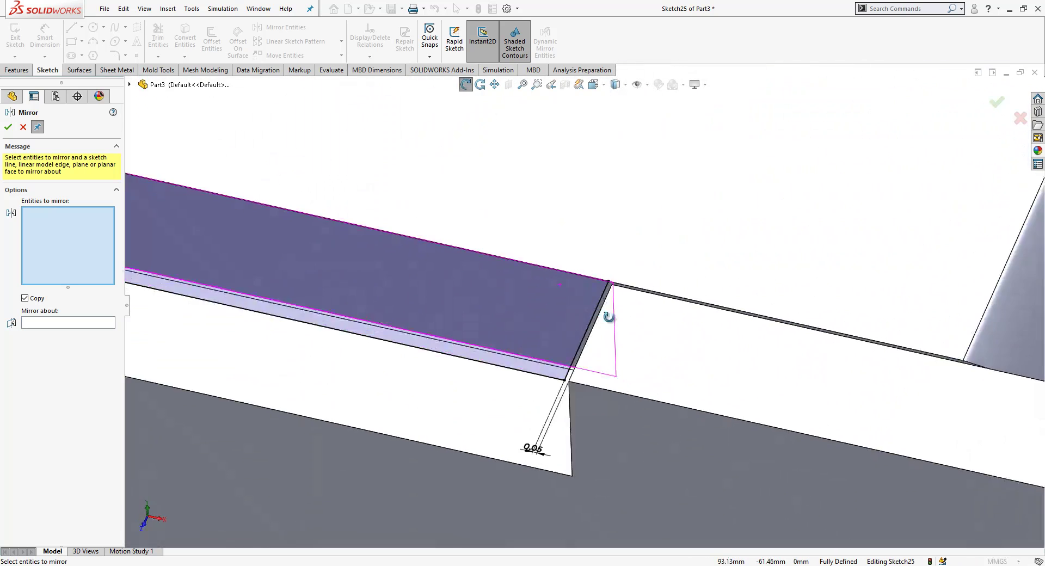
middle_click_drag(608, 316, 530, 282)
left_click(9, 127)
scroll(565, 392, "up", 5)
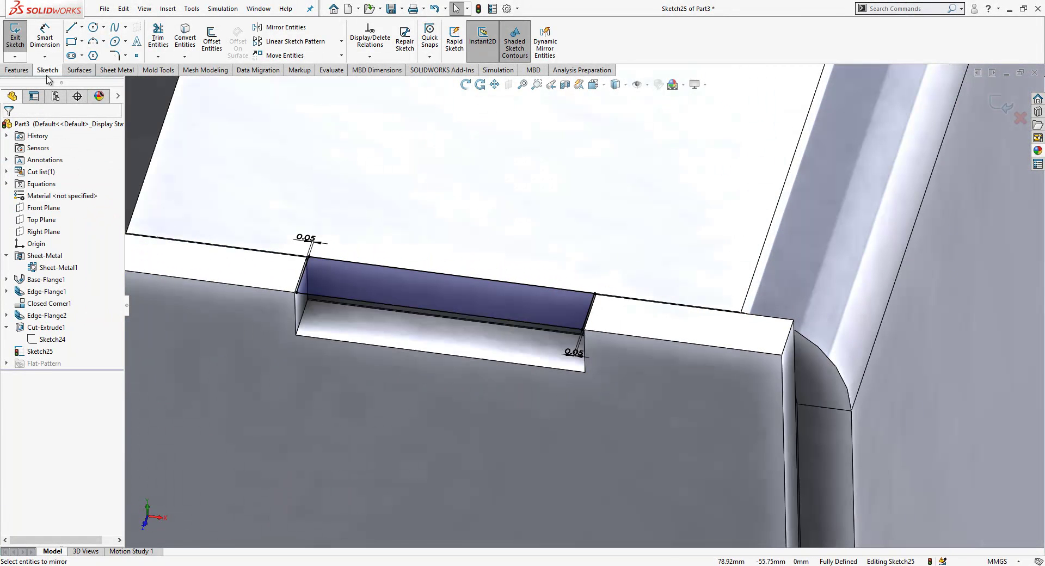
Extrude the notch sketch as a reversed boss with depth linked to sheet thickness
left_click(30, 75)
left_click(20, 37)
left_click(9, 193)
left_click(61, 248)
key("Return")
Select the cut's corner edge, then the tray's right flange face
scroll(585, 376, "down", 6)
left_click(567, 333)
scroll(573, 363, "up", 4)
scroll(573, 361, "up", 8)
scroll(649, 401, "up", 5)
scroll(585, 321, "up", 8)
scroll(626, 381, "down", 6)
scroll(631, 326, "up", 6)
left_click(612, 256)
Sketch a center rectangle on the face, centered at the origin, in normal view
left_click(704, 201)
left_click(341, 278)
left_click(387, 246)
left_click(83, 42)
left_click(107, 68)
left_click(585, 307)
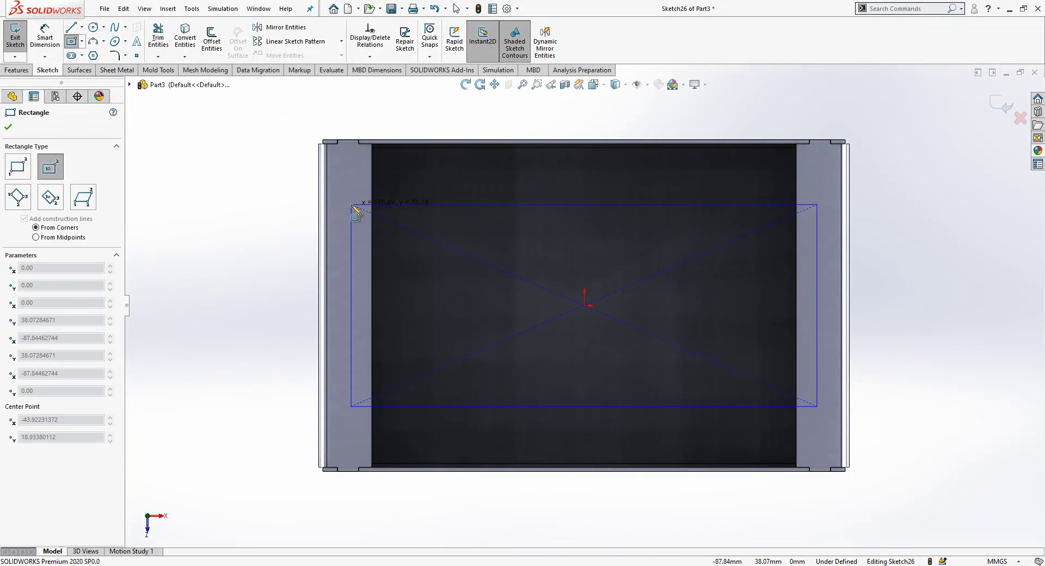
left_click(351, 201)
Dimension the rectangle 80 mm tall and 180 mm wide
left_click(46, 37)
left_click(351, 265)
left_click(267, 272)
type("80")
key("Return")
left_click(406, 200)
left_click(423, 182)
type("180")
key("Return")
left_click(183, 376)
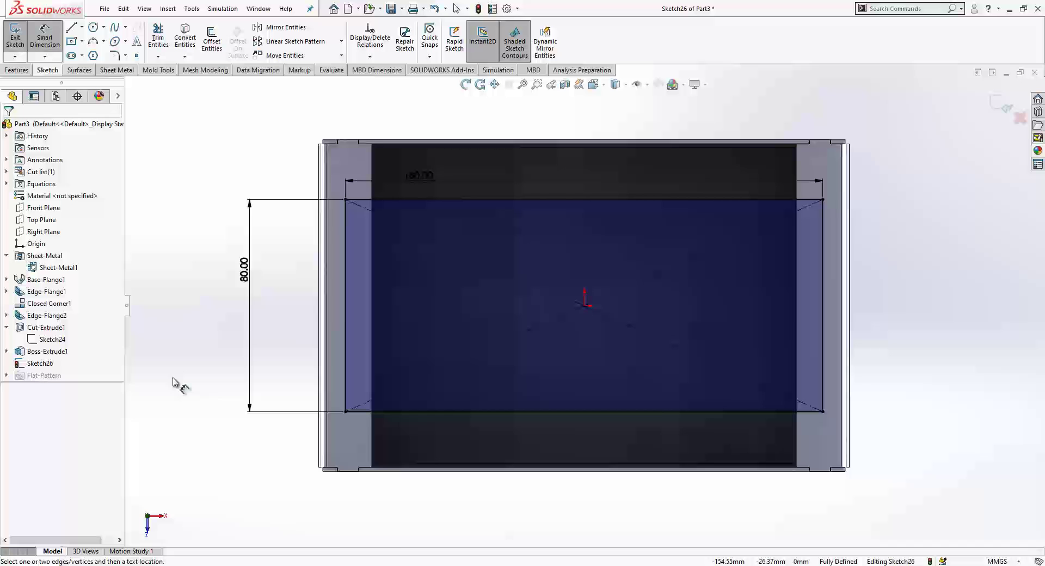
Cut the rectangle through the tray with an Extruded Cut
middle_click_drag(536, 502, 665, 304)
left_click(170, 41)
left_click(8, 126)
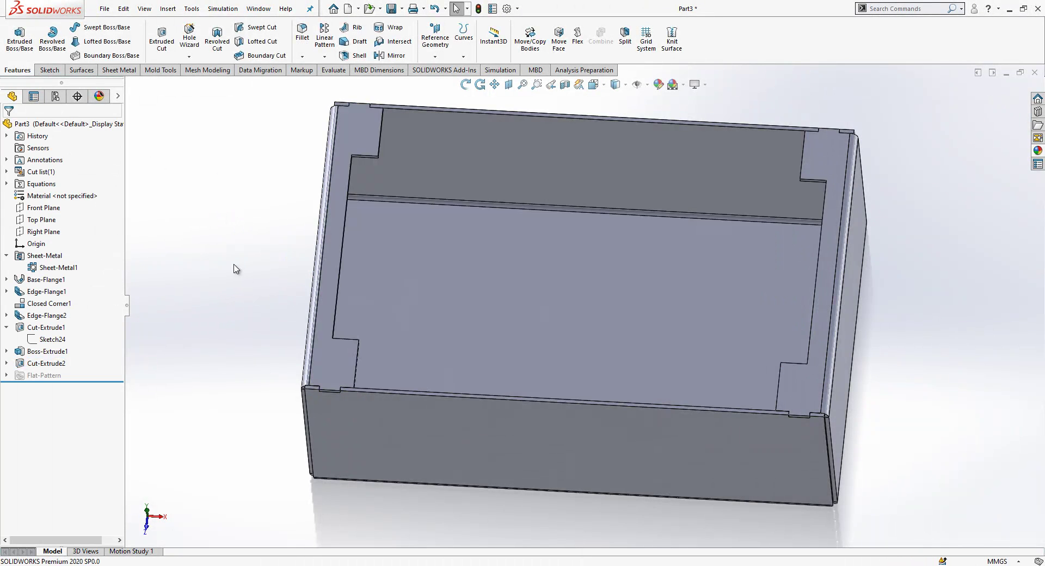
Pick four inner flange edges in a first Fillet attempt
middle_click_drag(397, 268, 381, 327)
scroll(378, 298, "down", 3)
left_click(299, 56)
left_click(432, 131)
left_click(431, 133)
left_click(432, 132)
left_click(318, 256)
left_click(838, 410)
scroll(942, 305, "down", 5)
scroll(851, 234, "up", 3)
left_click(852, 233)
scroll(854, 239, "up", 2)
scroll(858, 263, "up", 3)
scroll(762, 294, "up", 4)
scroll(225, 243, "down", 3)
Fillet the two inner rounded flange edges at 10 mm radius
left_click(302, 33)
left_click(379, 175)
left_click(762, 442)
key("Return")
Add the notch corner edges and apply a 5 mm fillet radius
scroll(736, 448, "down", 2)
scroll(695, 414, "down", 2)
left_click(695, 407)
scroll(700, 415, "up", 4)
middle_click_drag(700, 415, 642, 334)
scroll(642, 333, "down", 4)
scroll(408, 269, "down", 1)
left_click(413, 268)
type("5")
key("Return")
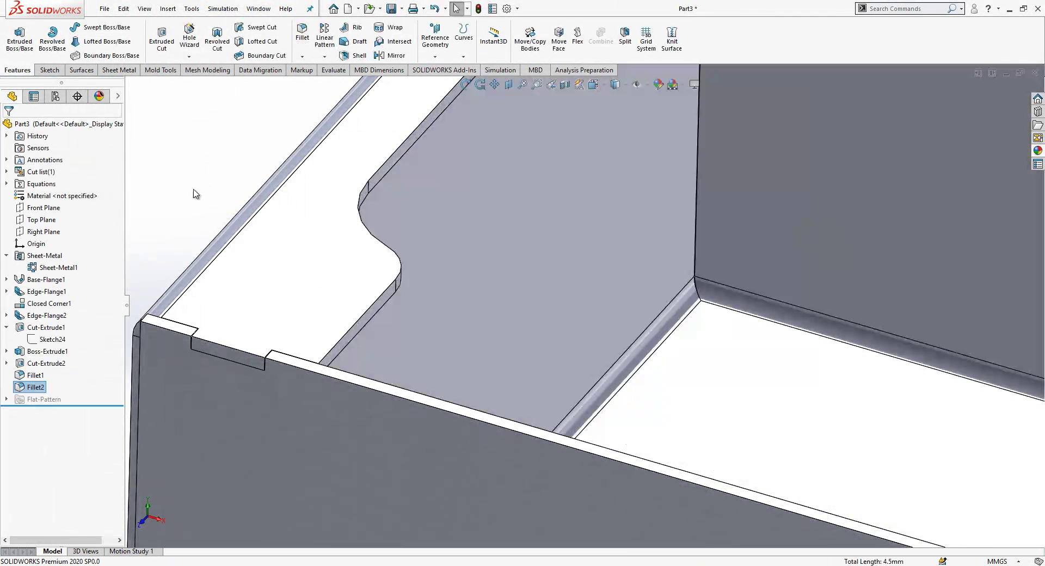
Start a new fillet on the box's top corner edge
scroll(381, 292, "up", 5)
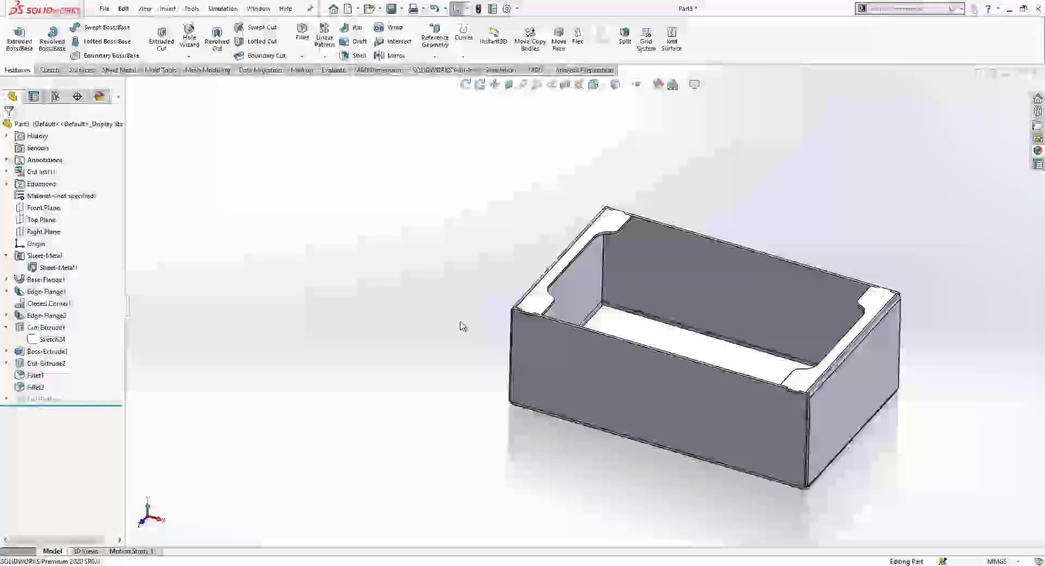
scroll(817, 381, "down", 5)
left_click(654, 325)
left_click(307, 44)
middle_click_drag(513, 279, 627, 328)
scroll(627, 328, "up", 3)
scroll(626, 326, "down", 3)
scroll(626, 332, "up", 3)
scroll(729, 166, "down", 3)
scroll(693, 207, "down", 2)
Add the second, third and fourth top corner edges to the fillet
left_click(694, 211)
scroll(697, 215, "up", 5)
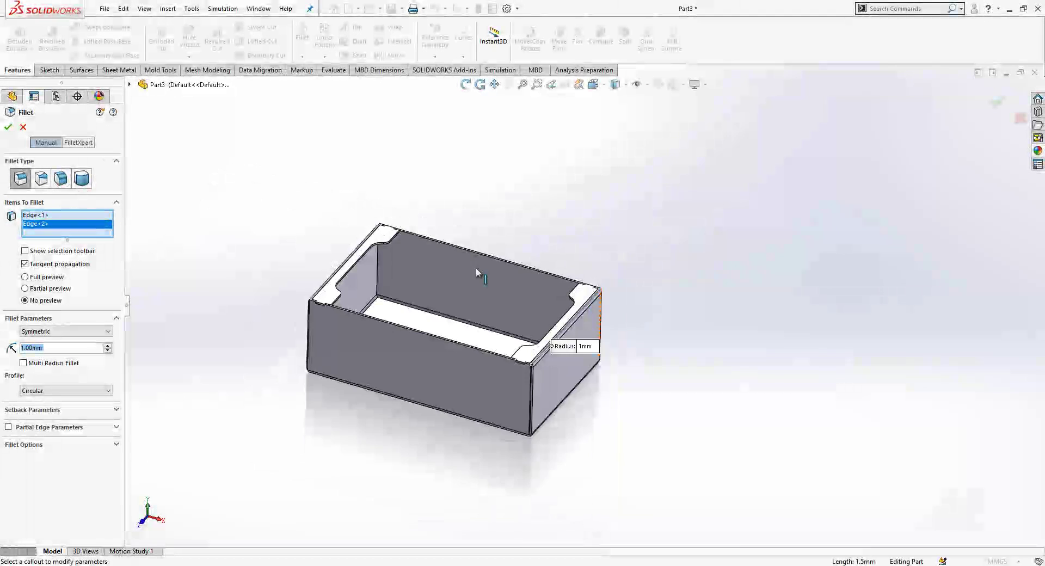
scroll(374, 314, "down", 5)
left_click(372, 315)
scroll(730, 416, "up", 5)
scroll(613, 182, "down", 5)
scroll(566, 217, "down", 2)
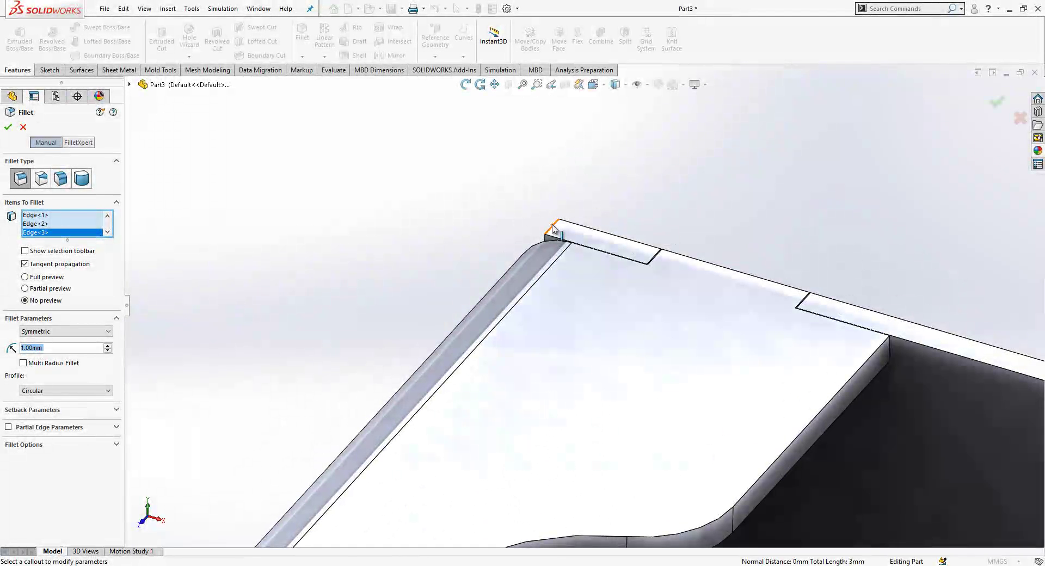
left_click(553, 229)
scroll(555, 228, "up", 3)
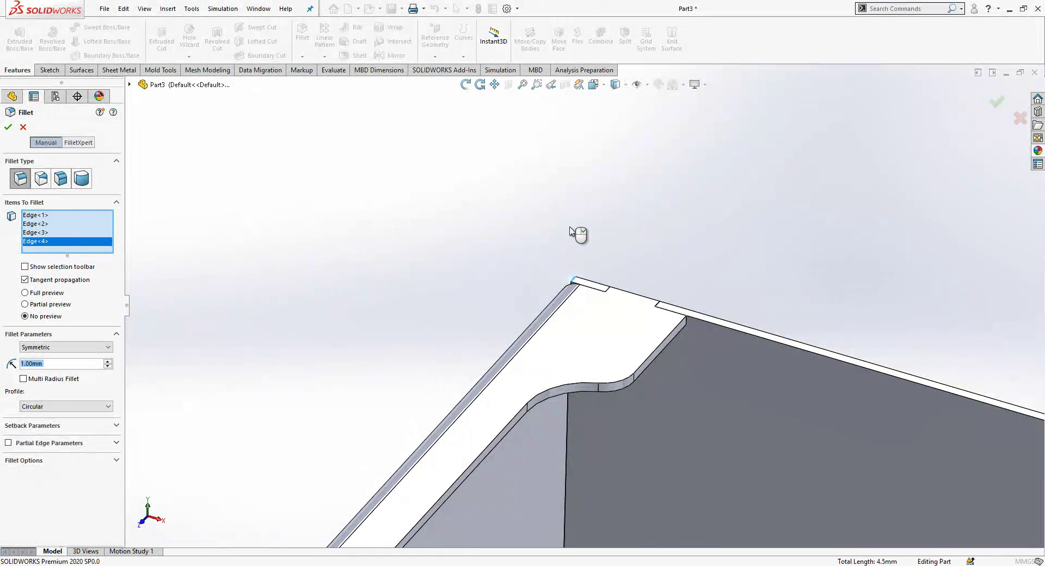
Apply the corner fillet and begin a sketch on the front flange face
right_click(570, 231)
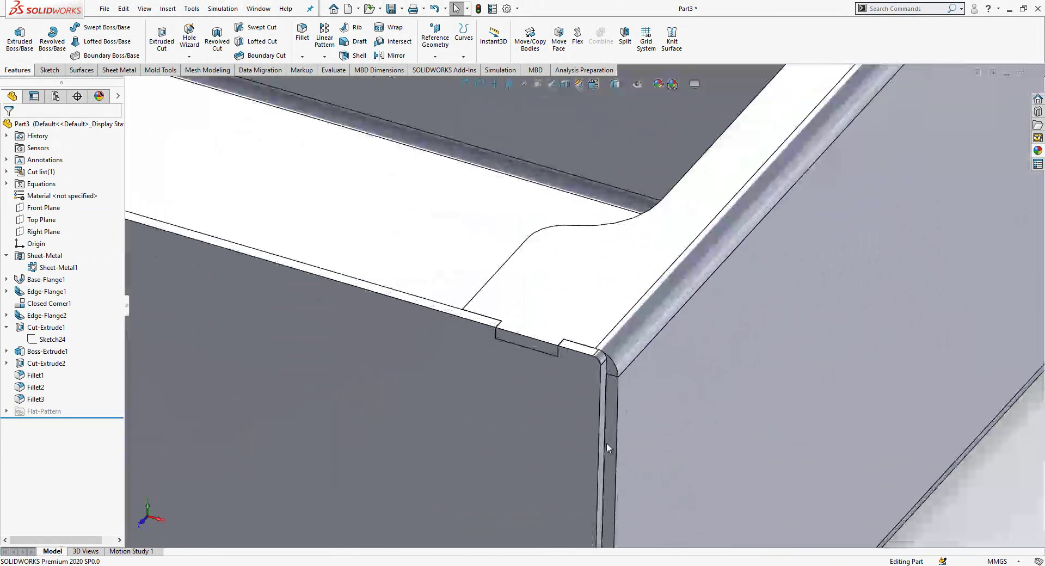
middle_click_drag(606, 443, 619, 374)
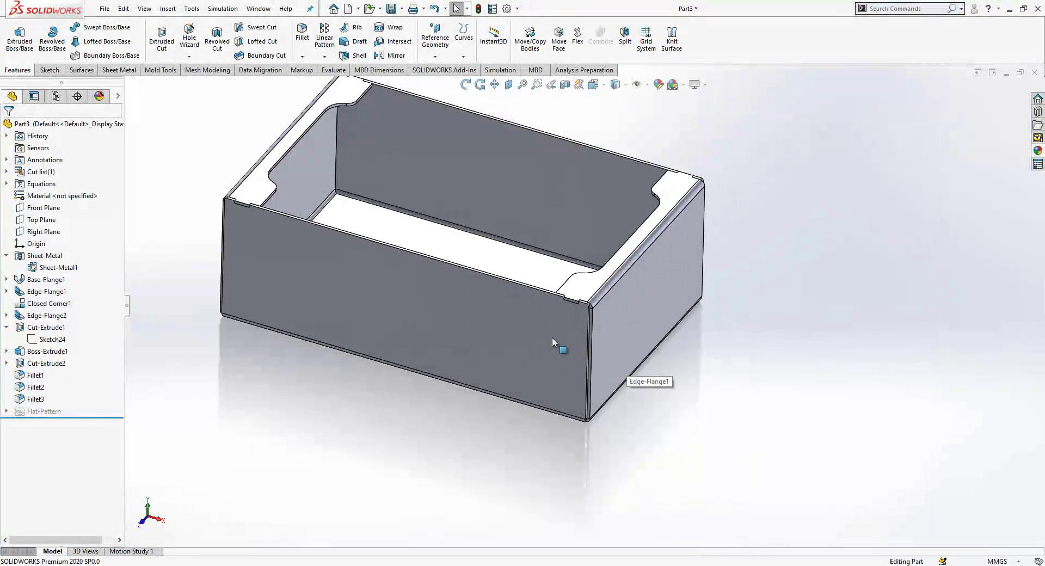
left_click(444, 306)
left_click(542, 268)
left_click(49, 70)
left_click(16, 36)
Draw a vertical construction centerline and a center rectangle on it
left_click(71, 29)
left_click(583, 212)
left_click(585, 398)
key("Escape")
left_click(584, 354)
left_click(628, 322)
left_click(584, 276)
left_click(798, 236)
Dimension the rectangle's top and left edges 10 mm from the face edges
left_click(45, 36)
left_click(556, 237)
left_click(555, 213)
left_click(547, 193)
type("10")
key("Return")
left_click(370, 285)
left_click(325, 280)
left_click(361, 163)
key("Return")
Set the bottom offset to 10 mm and exit the sketch
left_click(525, 320)
left_click(559, 391)
left_click(753, 342)
type("10")
key("Return")
key("Escape")
key("ctrl+b")
Create a fill pattern in Sketch27 along the top front edge using a circular seed cut
left_click(28, 71)
left_click(324, 56)
left_click(365, 155)
left_click(383, 273)
left_click(55, 277)
left_click(387, 254)
left_click(24, 366)
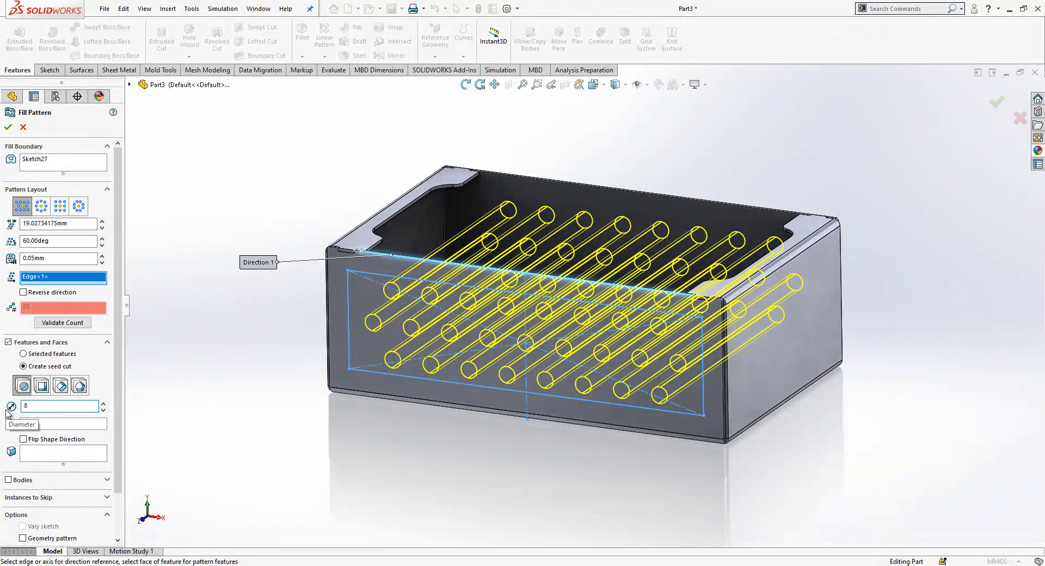